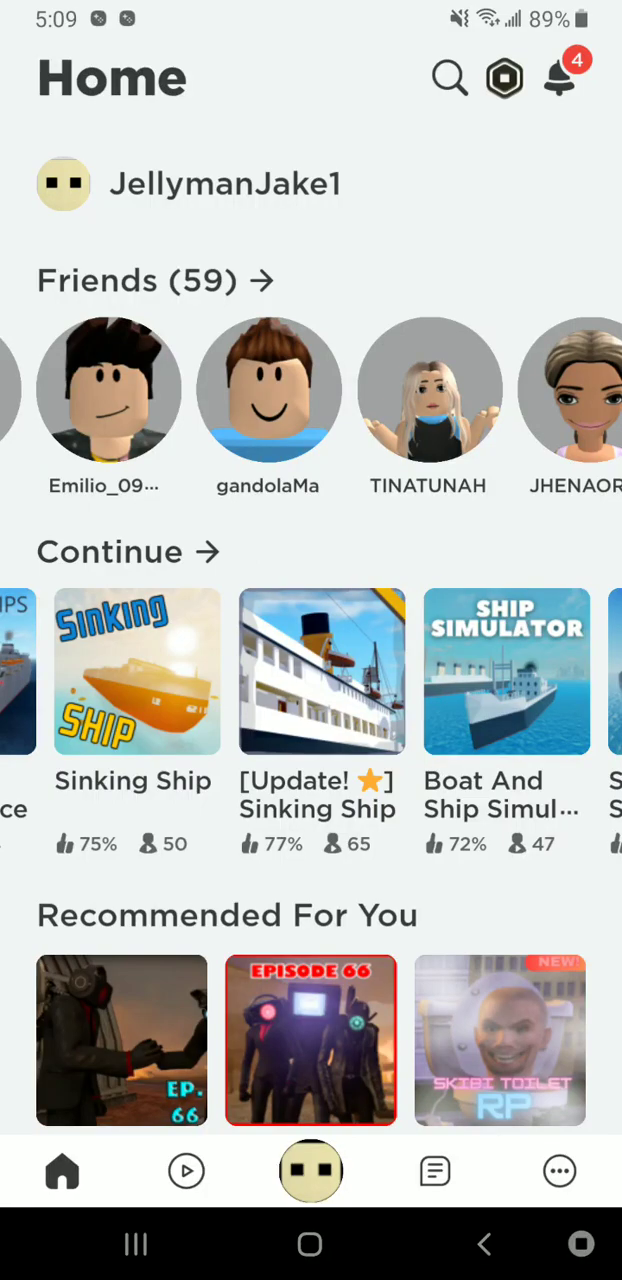
{"action": "scroll", "coordinate": [311, 670], "scroll_direction": "left", "scroll_amount": 5}
{"action": "scroll", "coordinate": [311, 670], "scroll_direction": "left", "scroll_amount": 5}
{"action": "scroll", "coordinate": [311, 670], "scroll_direction": "left", "scroll_amount": 5}
{"action": "scroll", "coordinate": [311, 670], "scroll_direction": "left", "scroll_amount": 5}
{"action": "scroll", "coordinate": [311, 670], "scroll_direction": "left", "scroll_amount": 5}
{"action": "scroll", "coordinate": [311, 670], "scroll_direction": "left", "scroll_amount": 5}
{"action": "scroll", "coordinate": [311, 670], "scroll_direction": "right", "scroll_amount": 2}
- Open the Animal Sim: Underwater game page and start playing it
{"action": "left_click", "coordinate": [500, 665]}
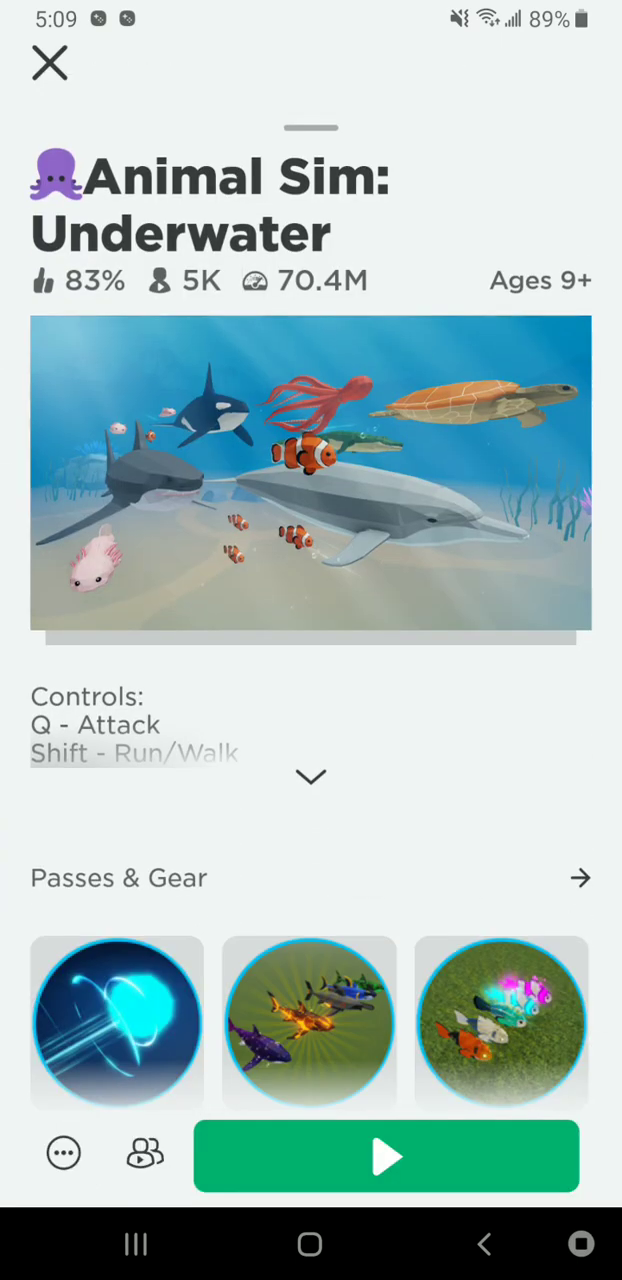
{"action": "left_click", "coordinate": [386, 1156]}
{"action": "scroll", "coordinate": [311, 640], "scroll_direction": "down", "scroll_amount": 3}
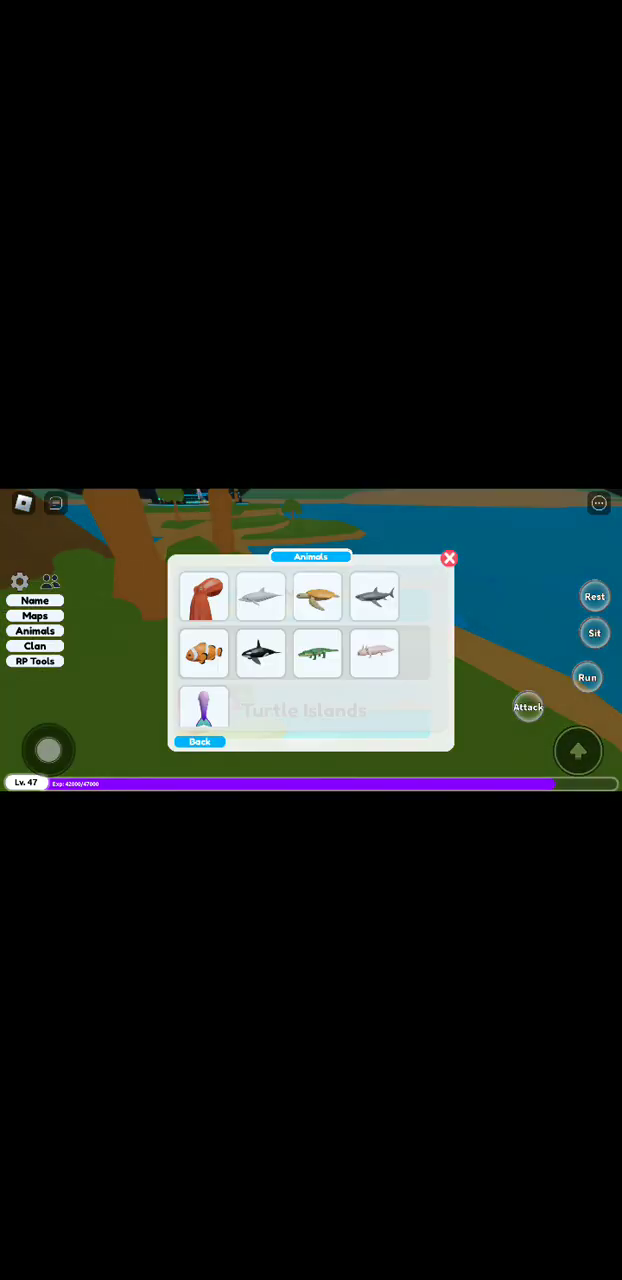
{"action": "scroll", "coordinate": [310, 645], "scroll_direction": "down", "scroll_amount": 2}
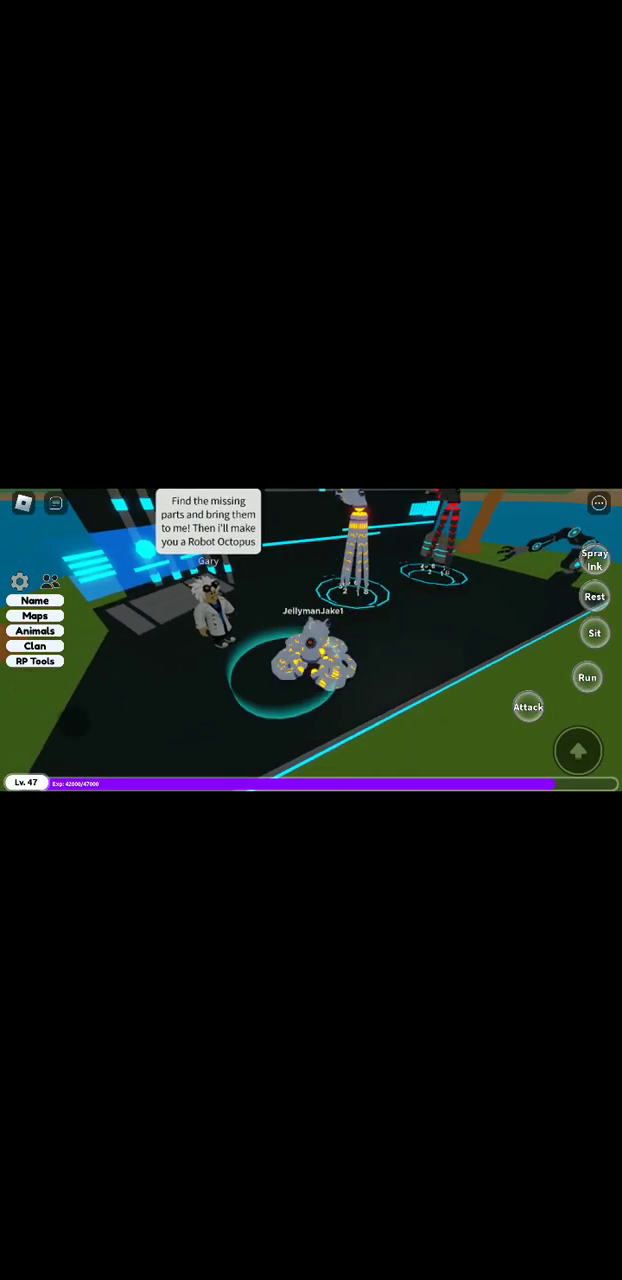
- Turn the camera from Gary's lab toward the water and hills
{"action": "left_click_drag", "start_coordinate": [450, 650], "coordinate": [250, 650]}
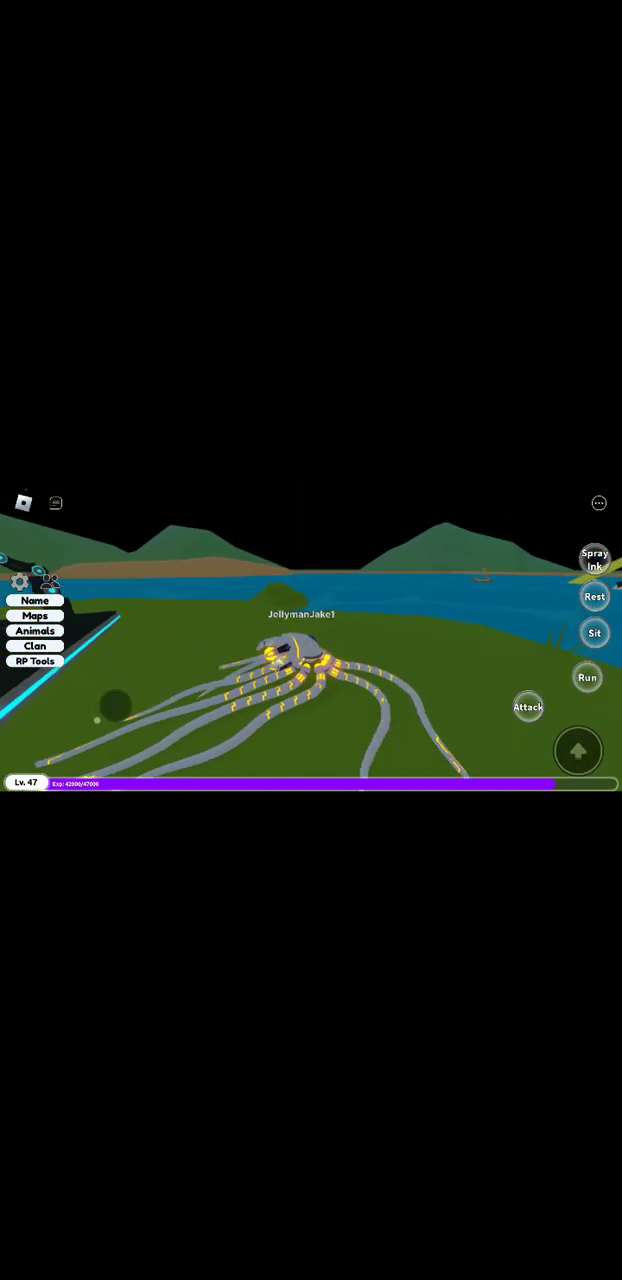